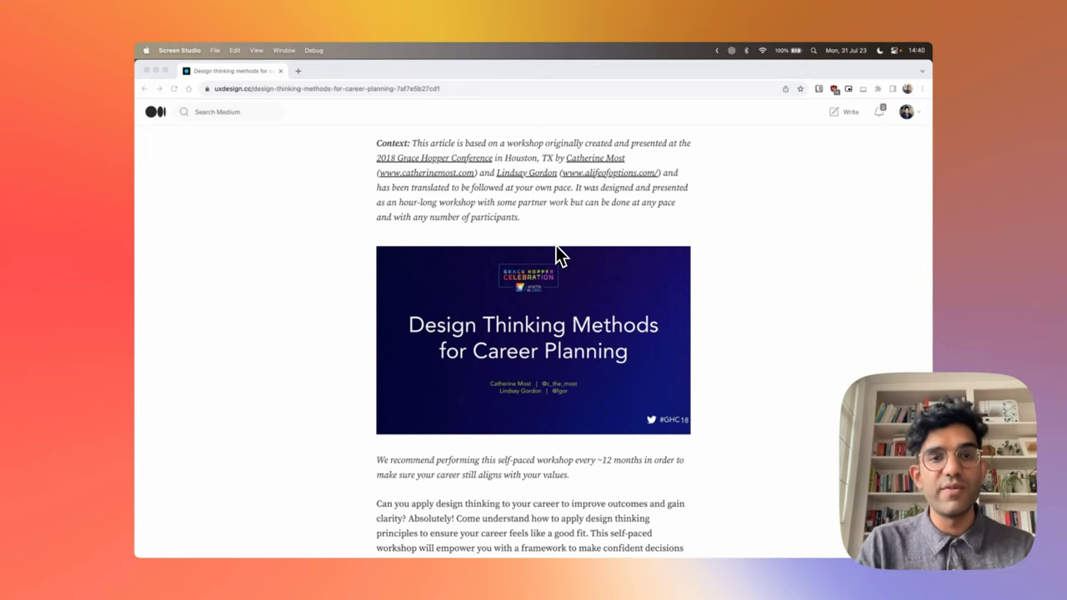
scroll(556, 247, up, 10)
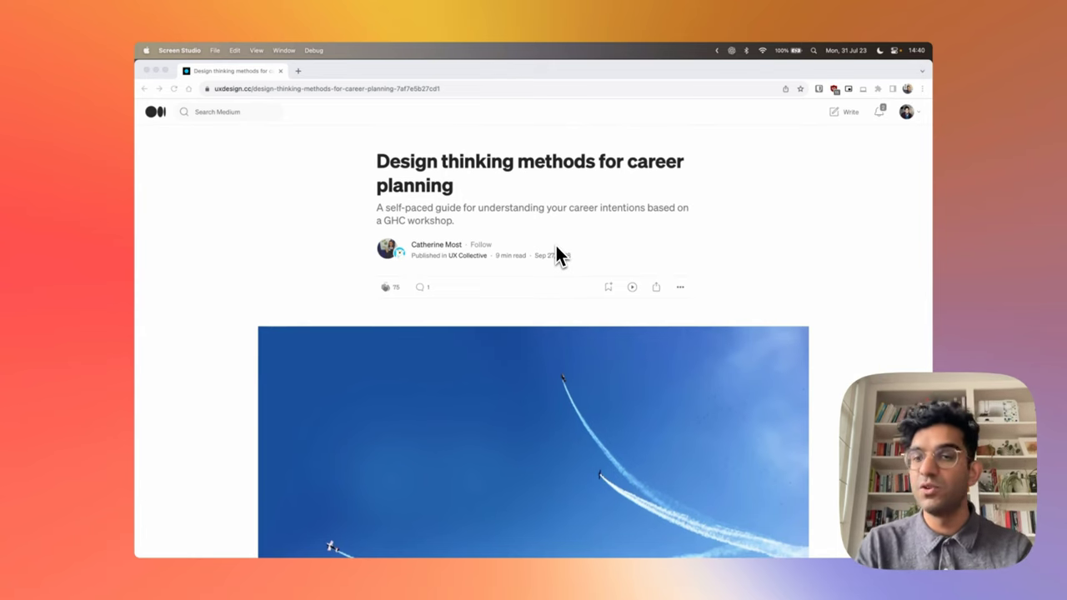
scroll(556, 254, down, 10)
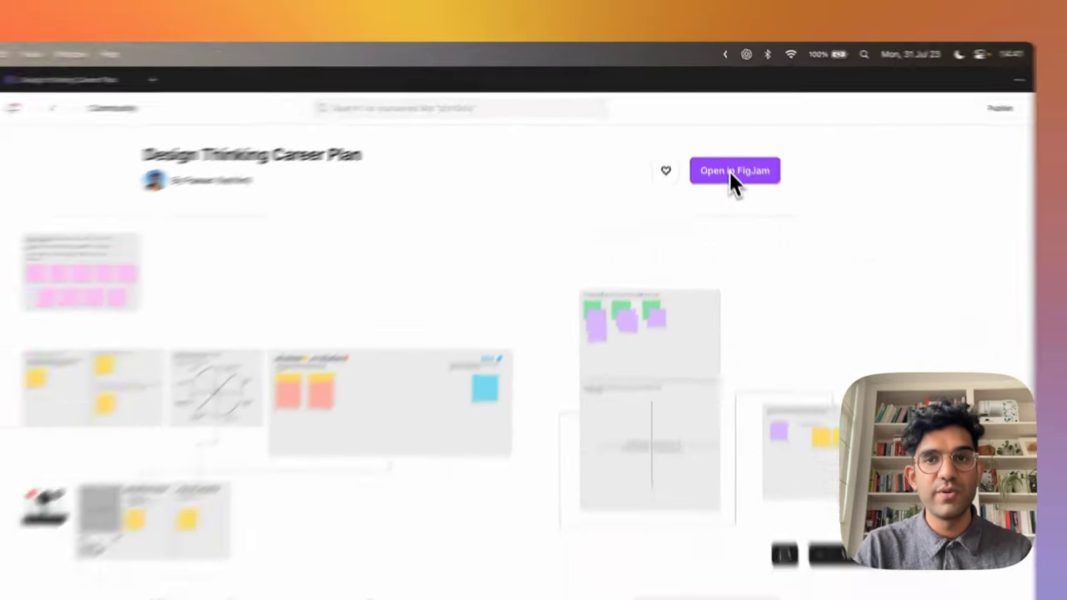
Open the Design thinking Career Plan board in FigJam and zoom to the 'Warm up: Life as a cat' section
click(729, 171)
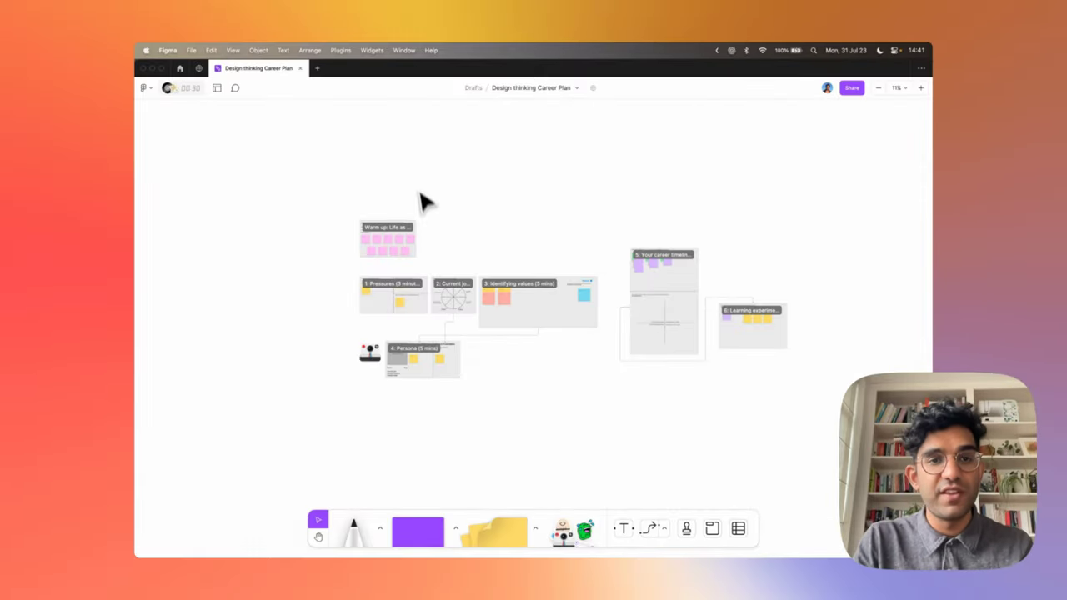
click(396, 236)
key(shift+2)
click(215, 250)
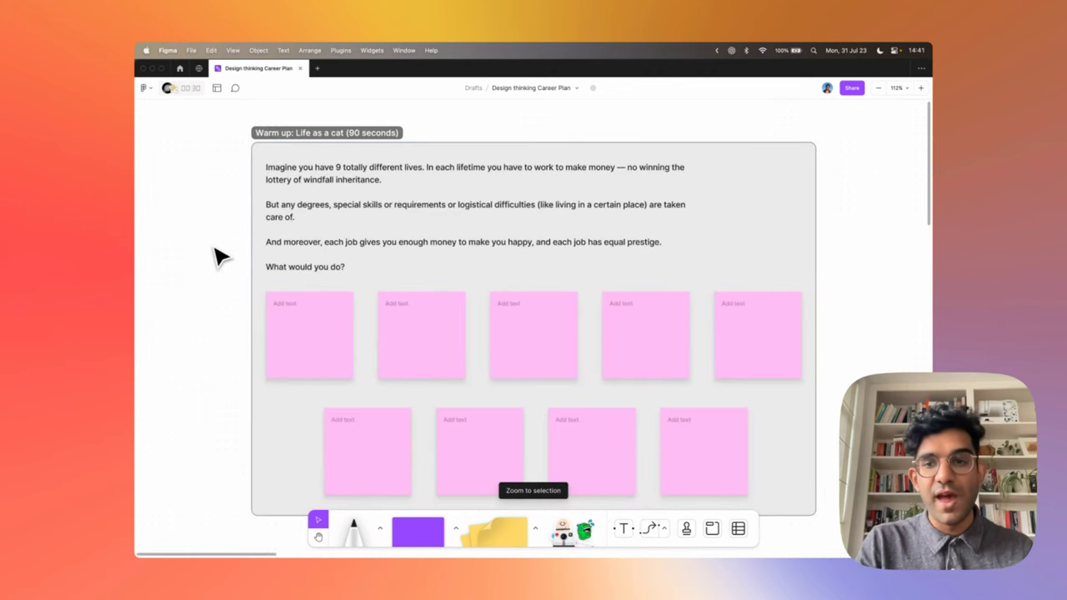
scroll(214, 251, down, 3)
scroll(214, 250, right, 3)
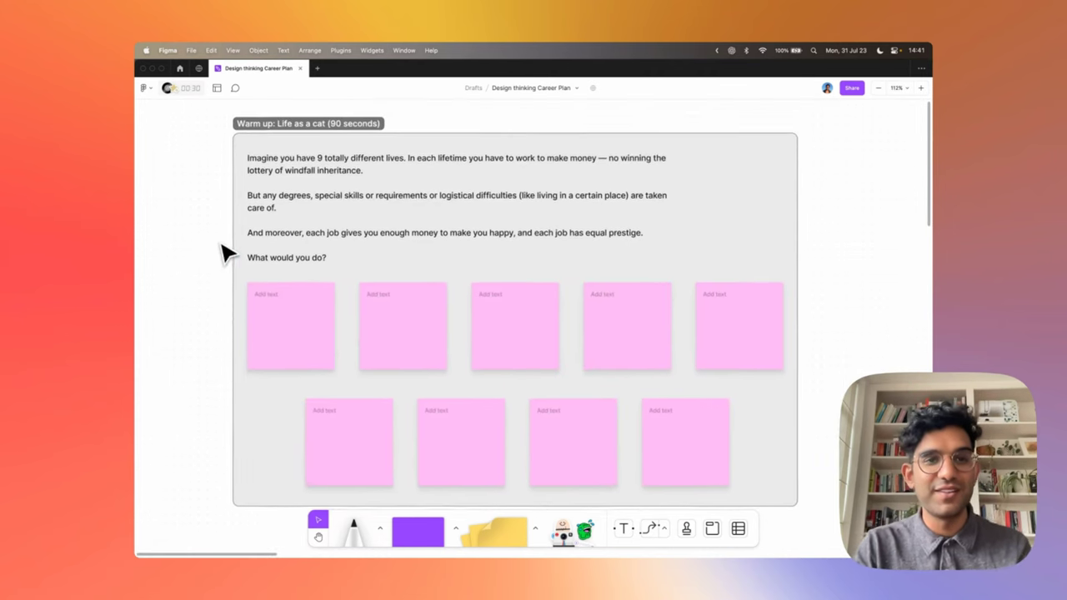
scroll(226, 250, down, 3)
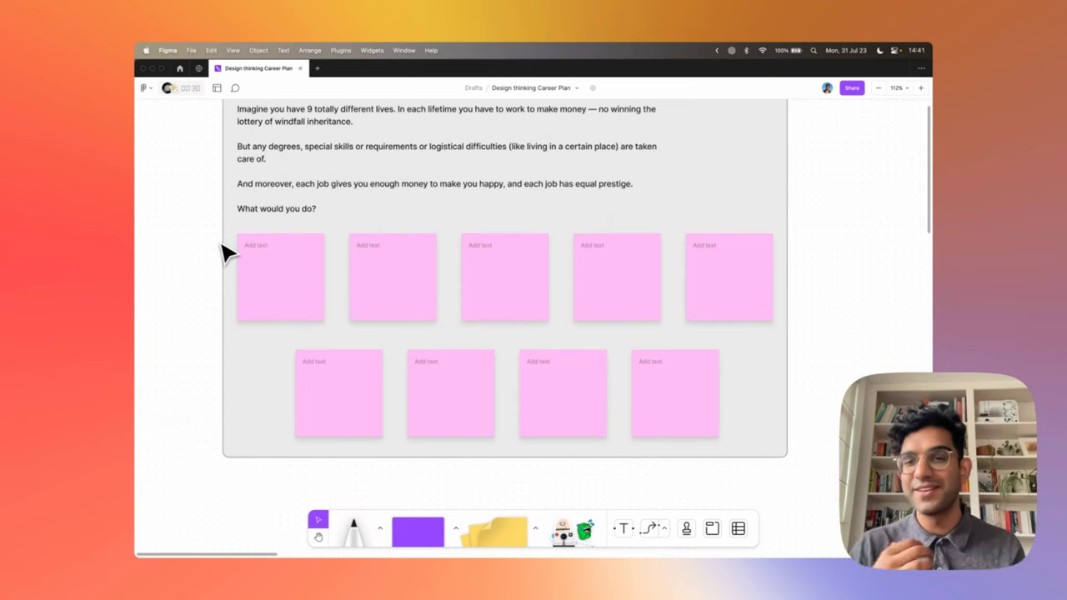
scroll(224, 250, up, 2)
scroll(224, 250, left, 2)
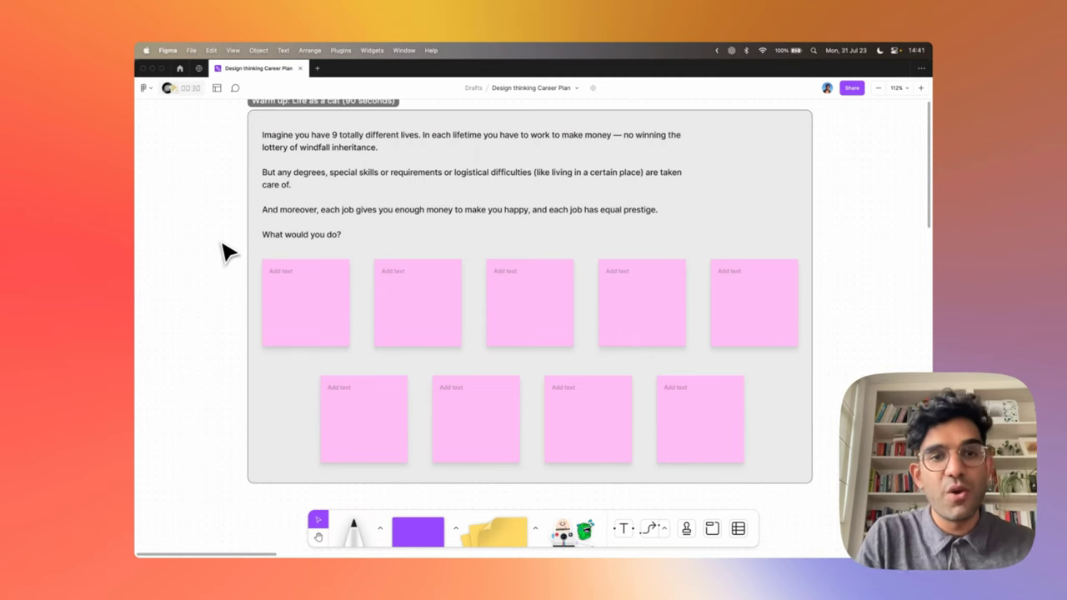
scroll(500, 383, up, 2)
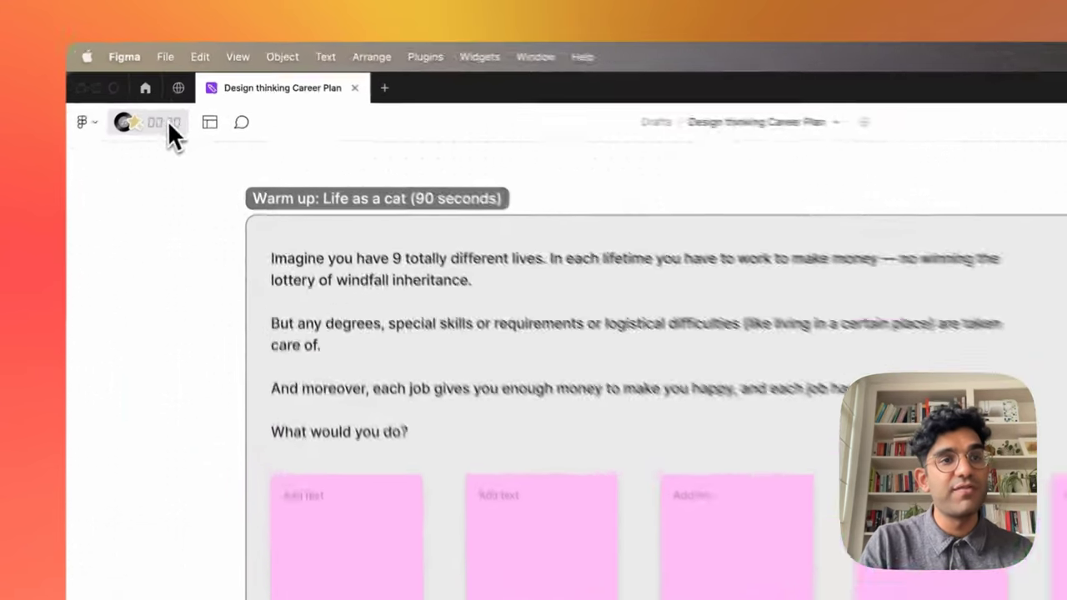
Set the board timer to 01:30 and start the countdown for the warm-up
click(191, 89)
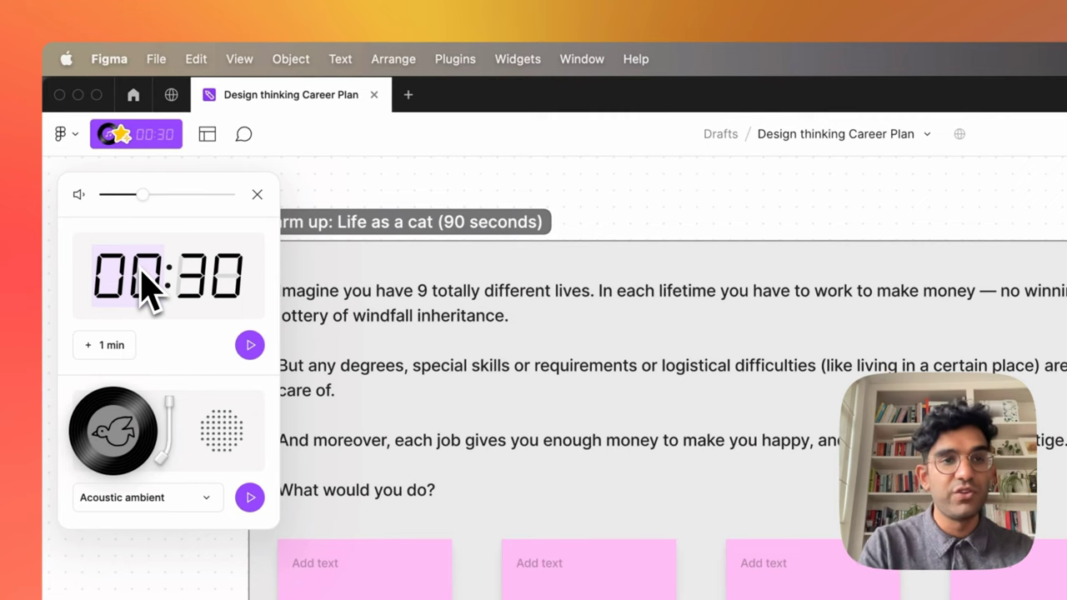
click(142, 275)
text(1)
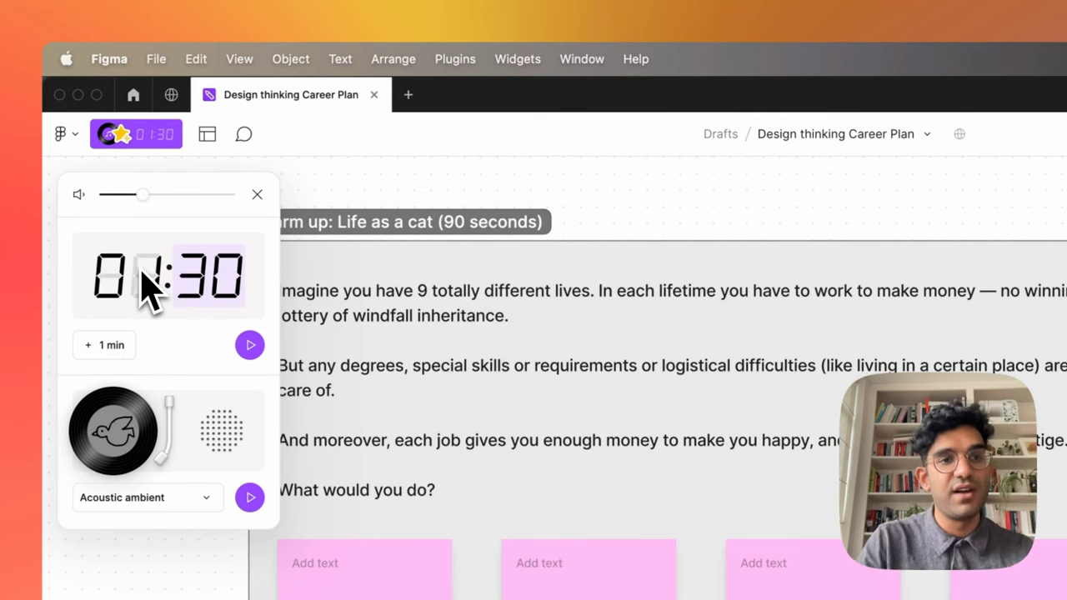
click(250, 346)
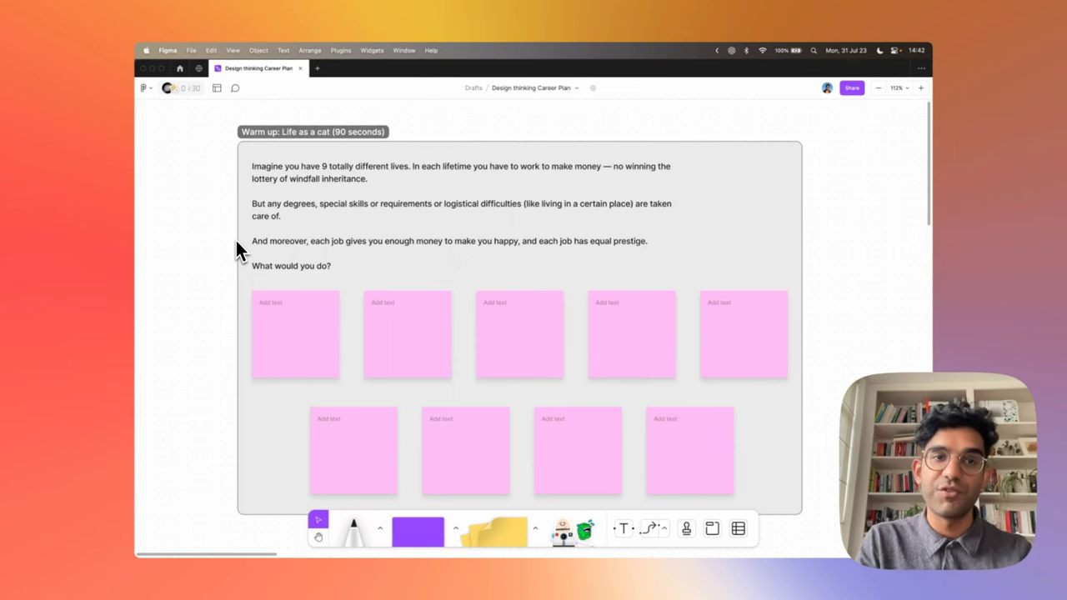
ctrl+scroll(237, 243, down, 5)
scroll(229, 248, down, 4)
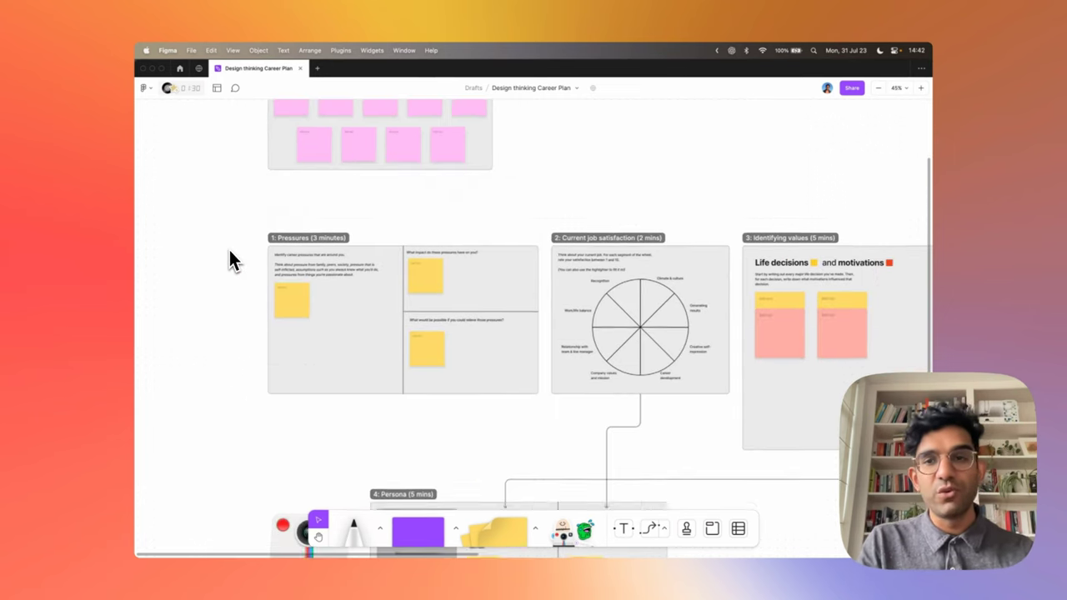
Zoom in on the 1: Pressures section, then pan right to the 2: Current job satisfaction wheel
scroll(230, 252, down, 3)
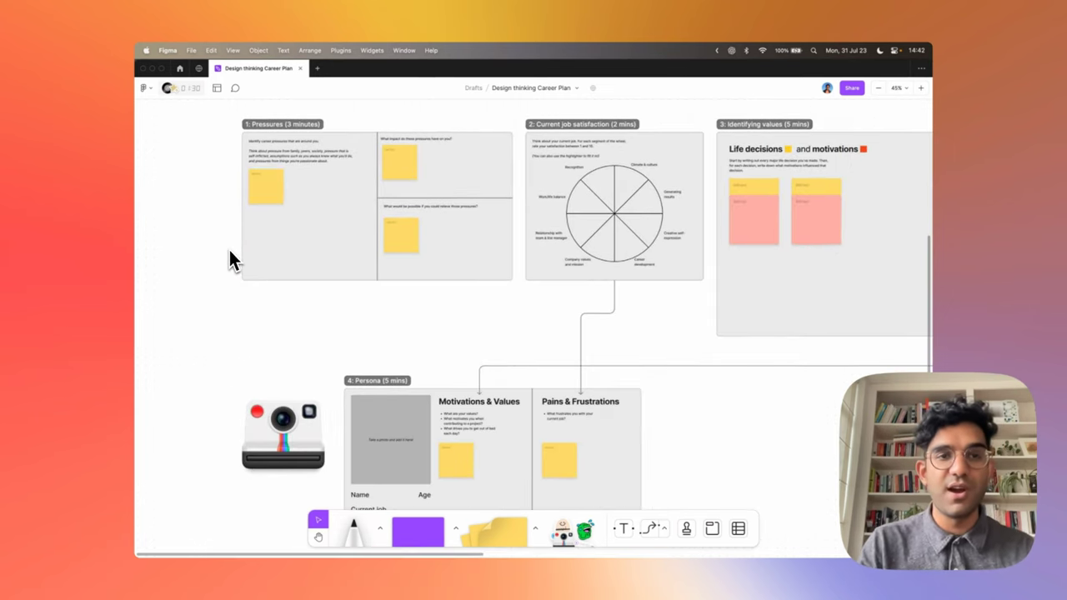
key(n)
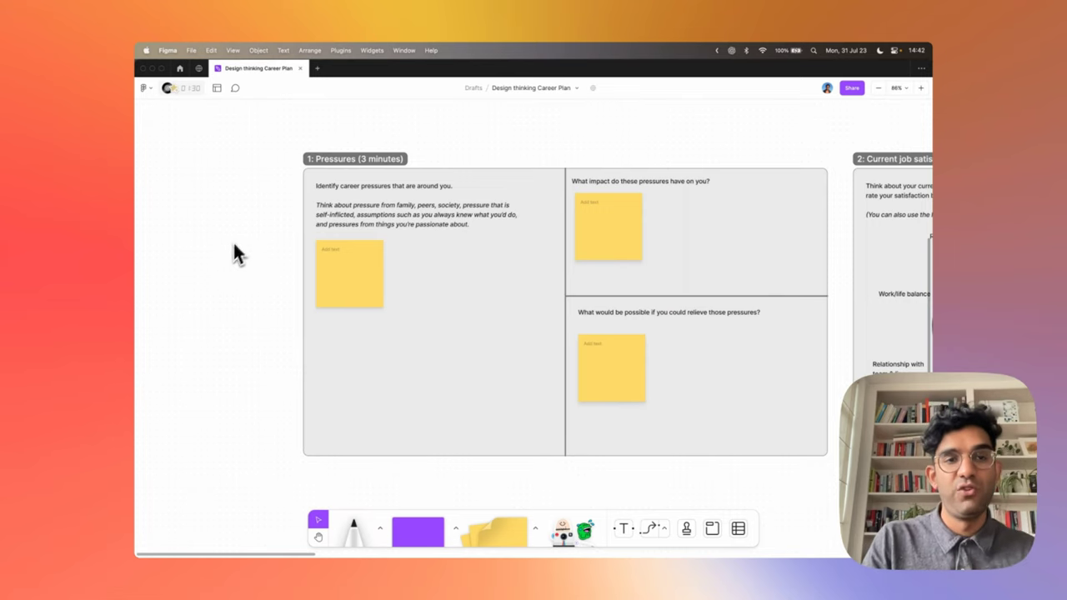
scroll(682, 398, right, 5)
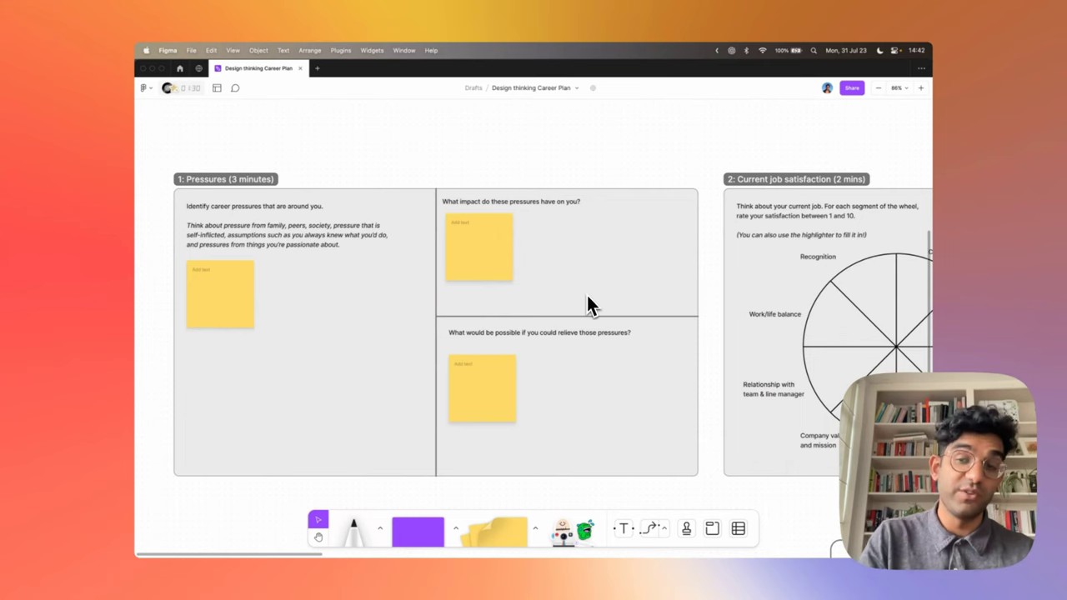
scroll(587, 297, right, 15)
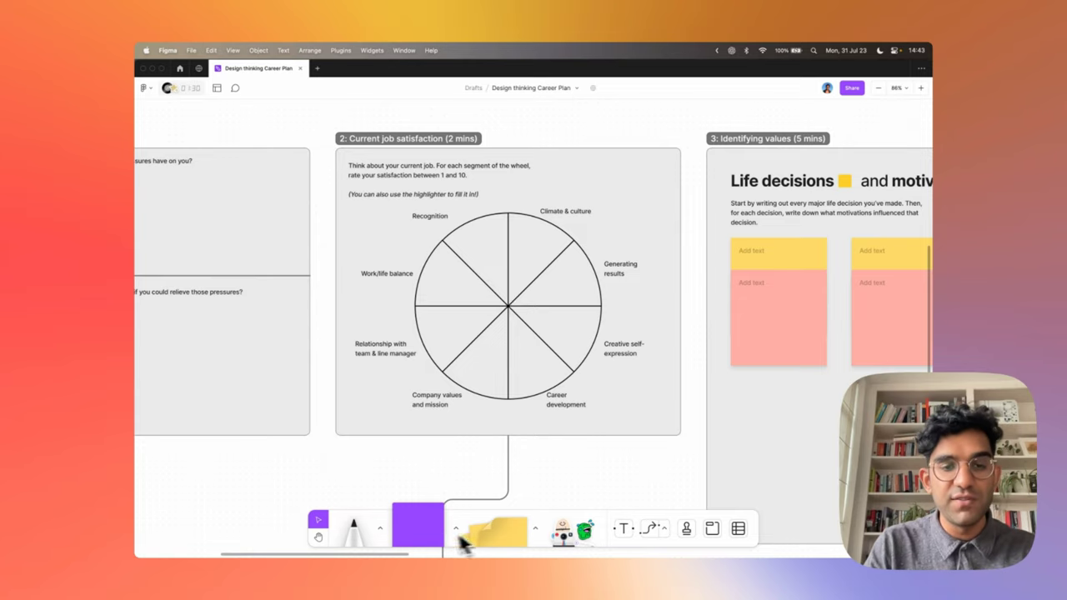
click(380, 528)
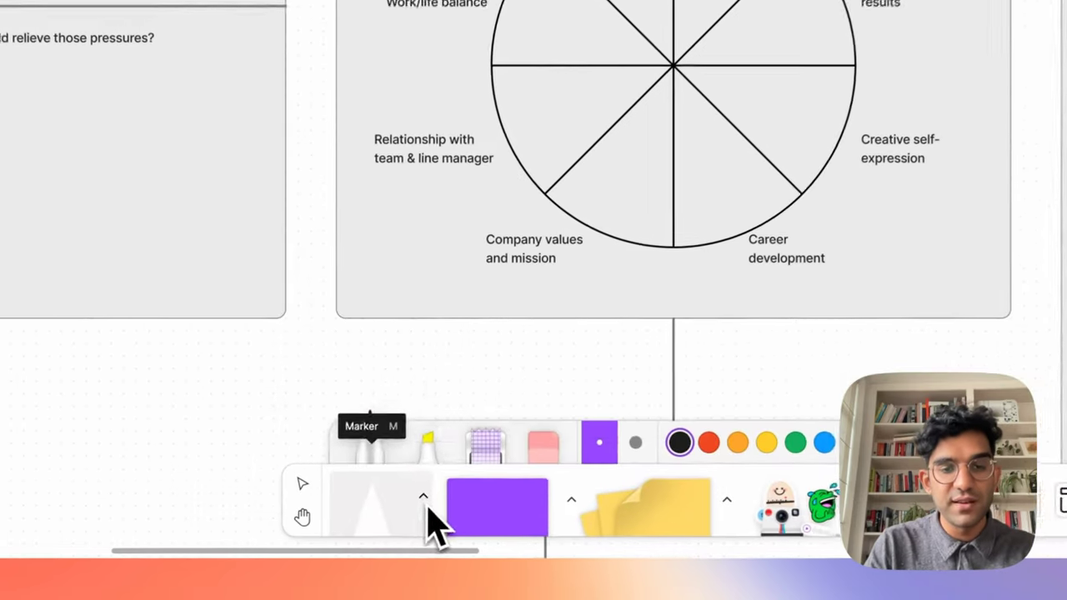
Shade the Climate & culture wedge of the satisfaction wheel with the yellow highlighter
click(428, 442)
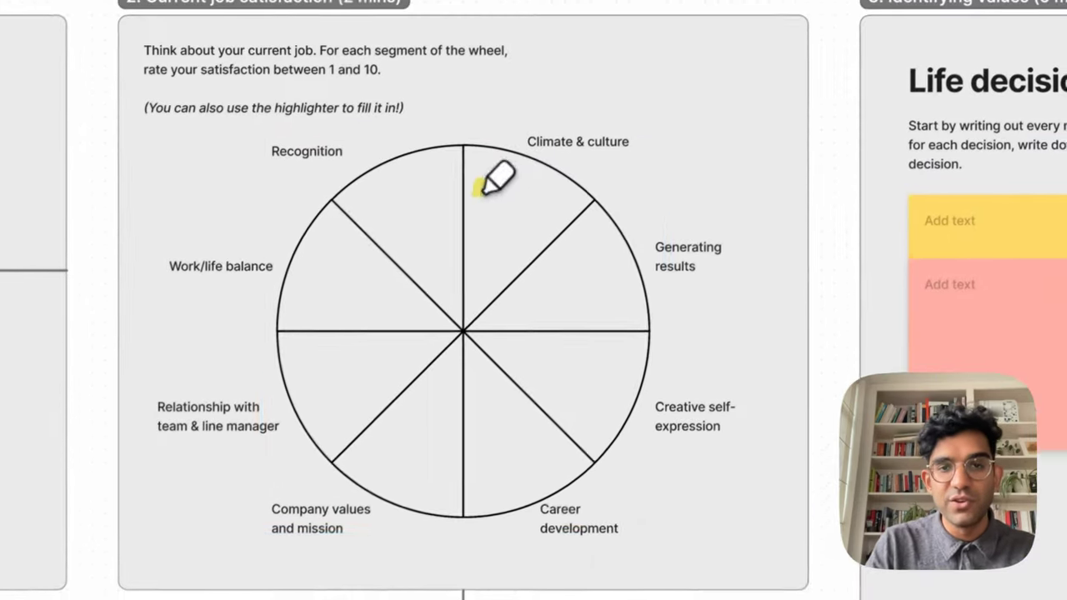
drag(702, 0, 705, 0)
mouse_move(489, 255)
mouse_down()
mouse_move(462, 300)
mouse_move(538, 241)
mouse_move(493, 217)
mouse_move(476, 283)
mouse_move(472, 181)
mouse_move(550, 250)
mouse_up()
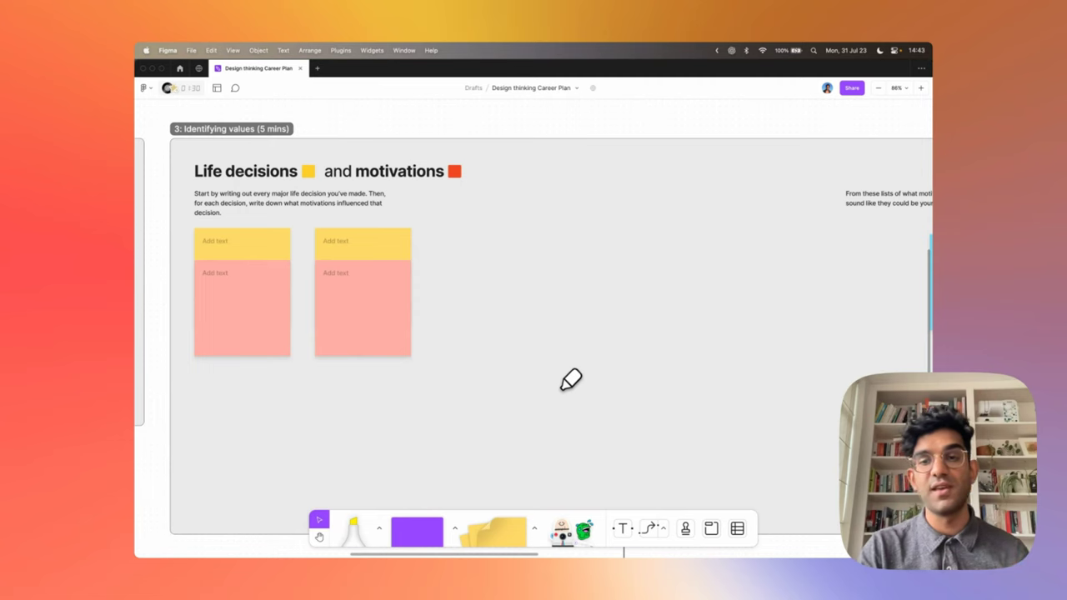
Pan the canvas to show the 3: Identifying values section with its Values area and career timeline
scroll(564, 387, right, 3)
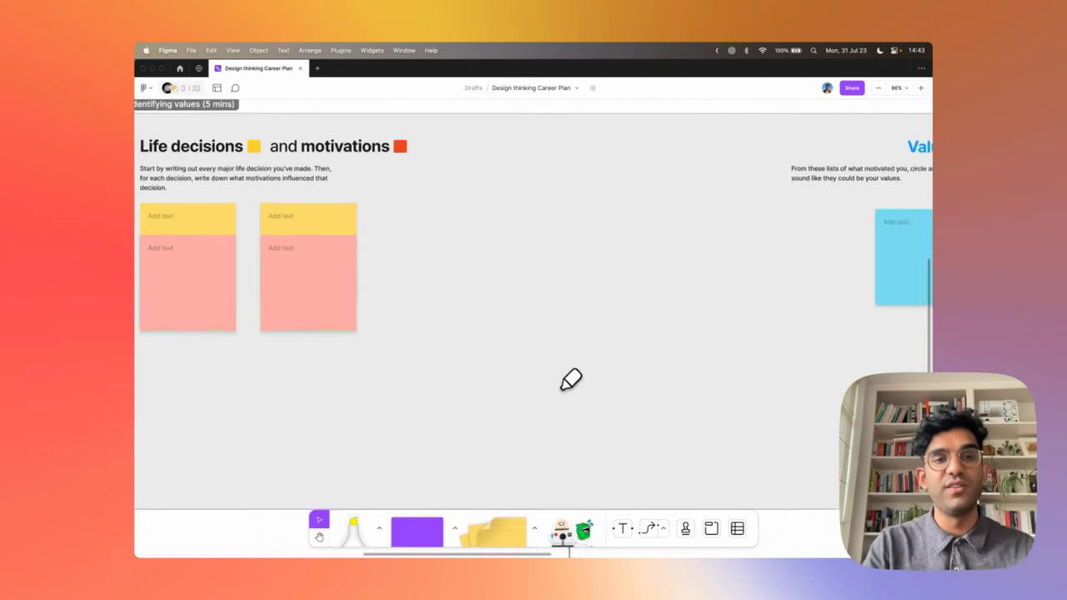
scroll(564, 387, down, 3)
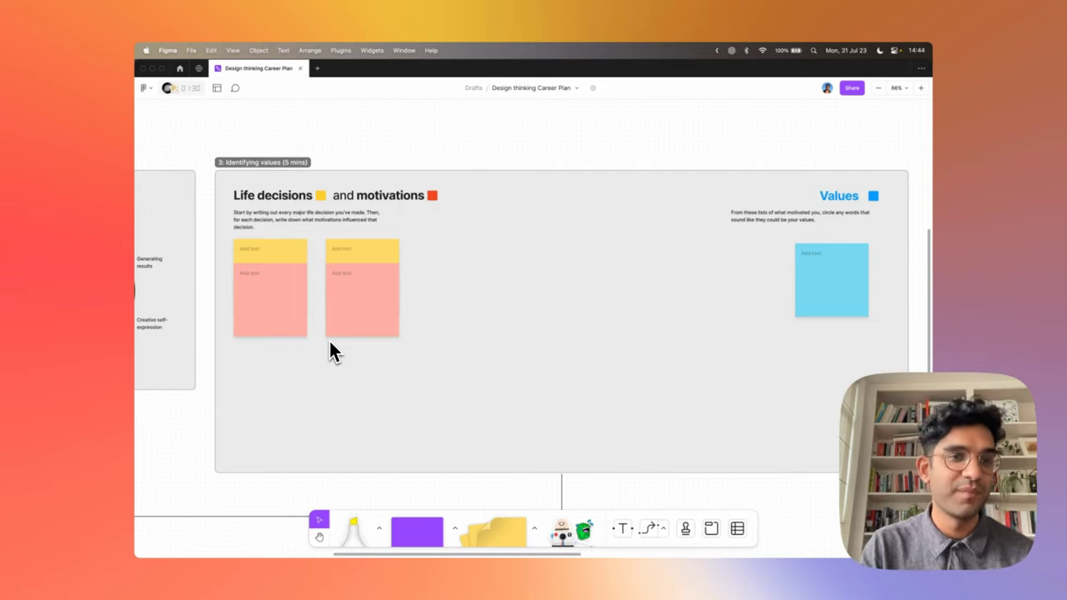
scroll(330, 342, down, 5)
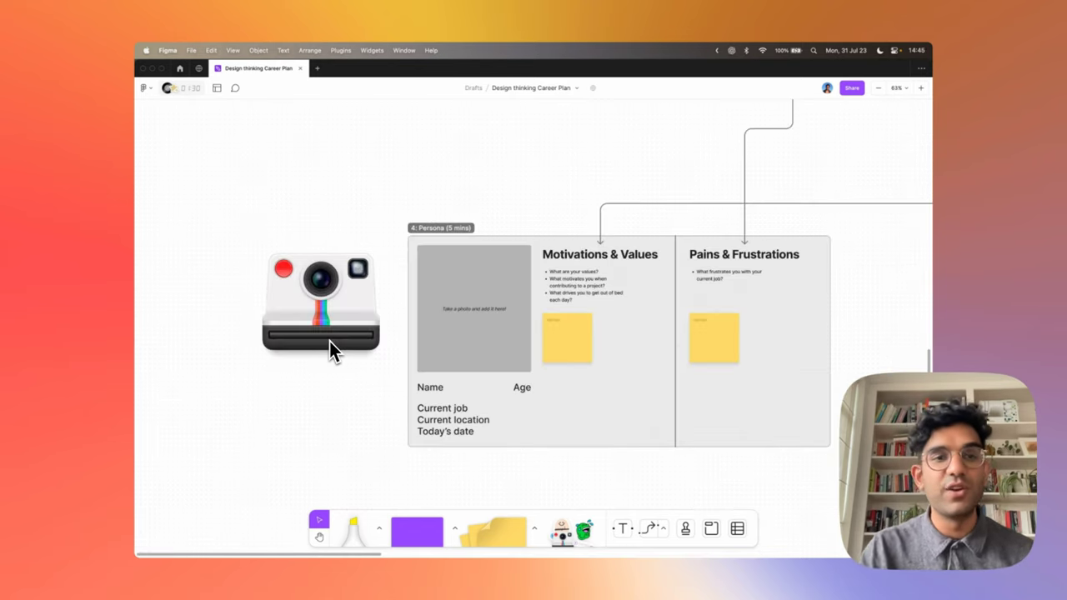
Scroll around the canvas until the 4: Persona frame and Photo Booth widget are centred
scroll(330, 341, down, 2)
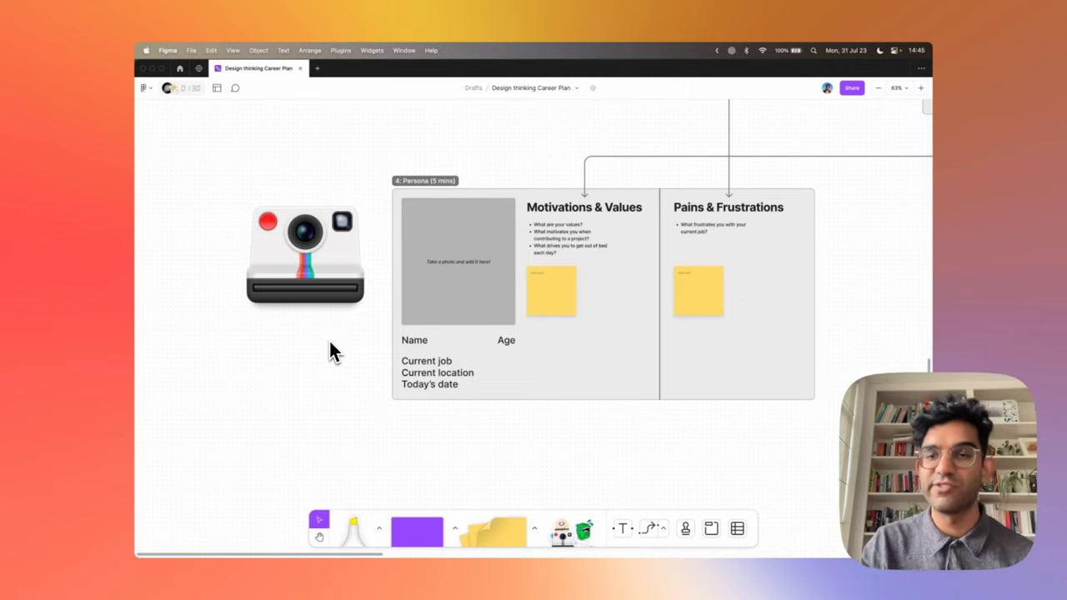
scroll(329, 341, up, 10)
scroll(329, 340, right, 6)
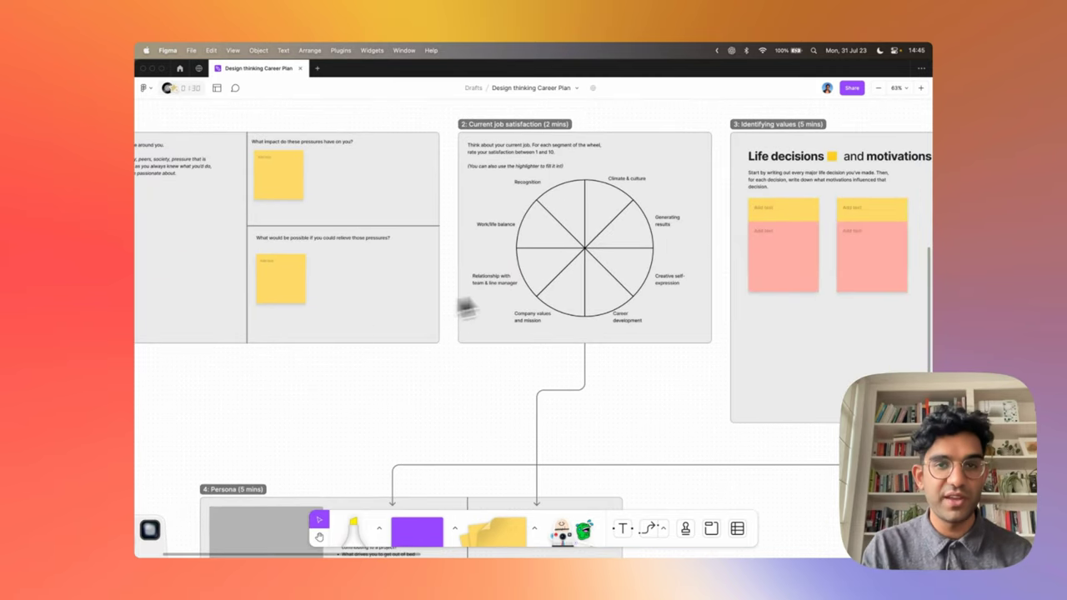
scroll(550, 308, left, 5)
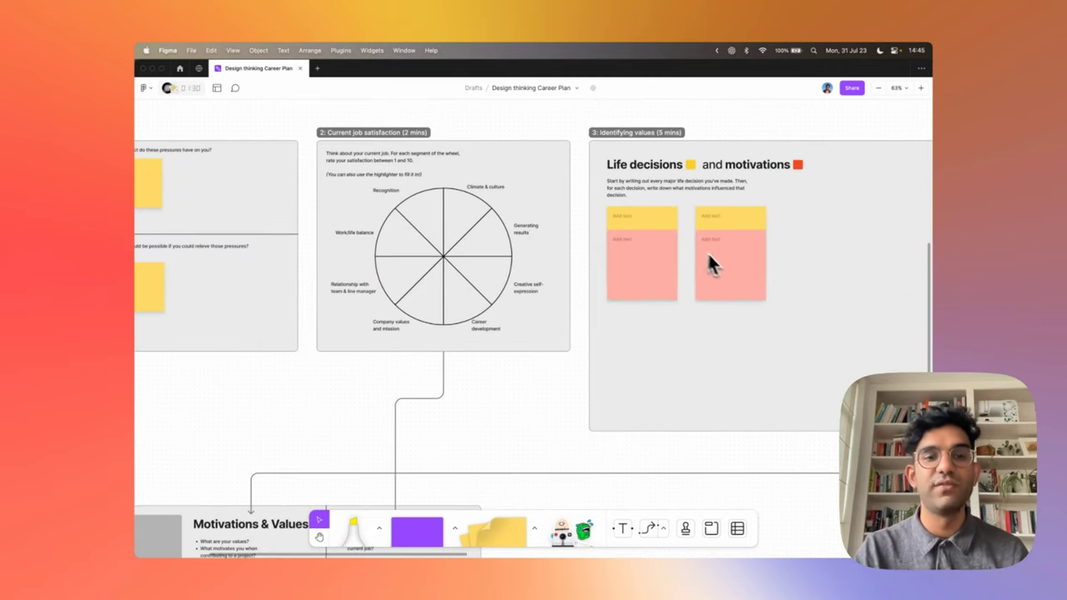
scroll(711, 263, down, 5)
scroll(728, 278, left, 5)
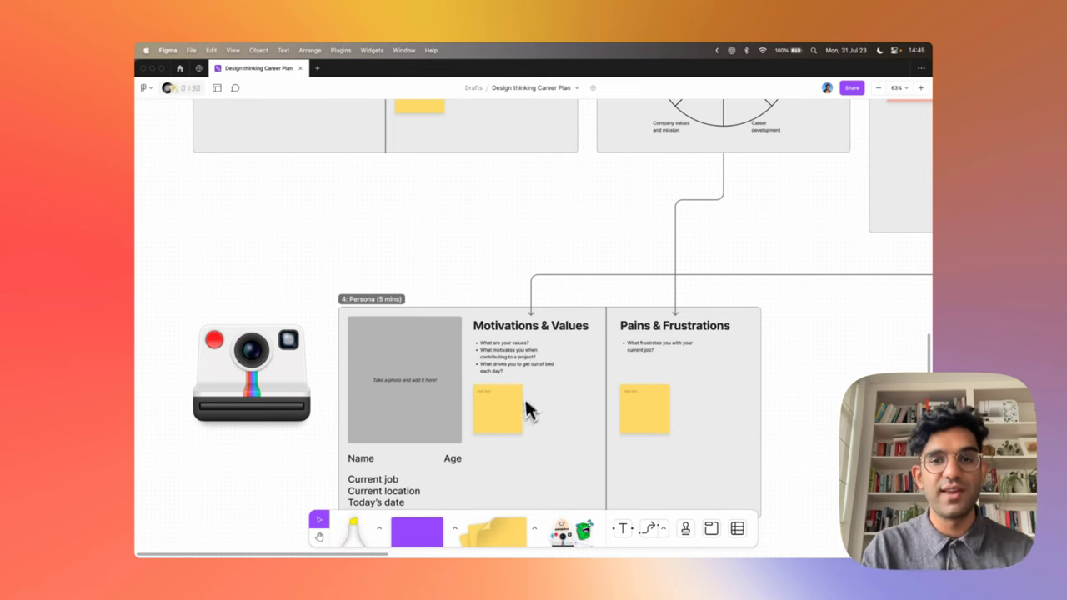
scroll(642, 365, down, 3)
scroll(643, 364, left, 1)
scroll(646, 382, up, 7)
scroll(646, 382, right, 3)
scroll(642, 371, right, 1)
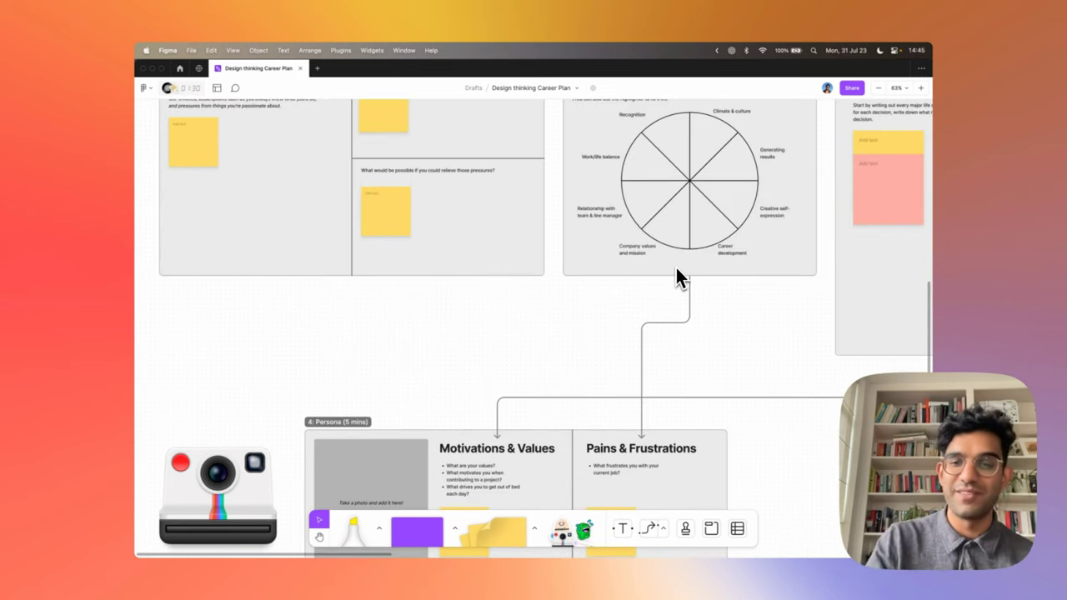
scroll(677, 271, down, 5)
scroll(677, 272, left, 2)
scroll(677, 272, right, 1)
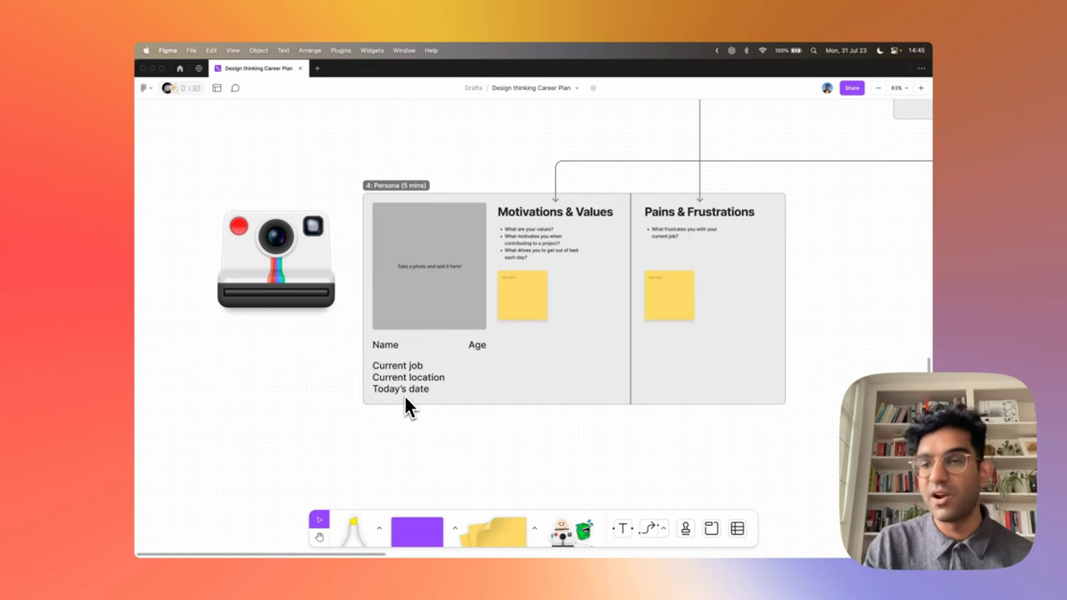
scroll(400, 427, left, 5)
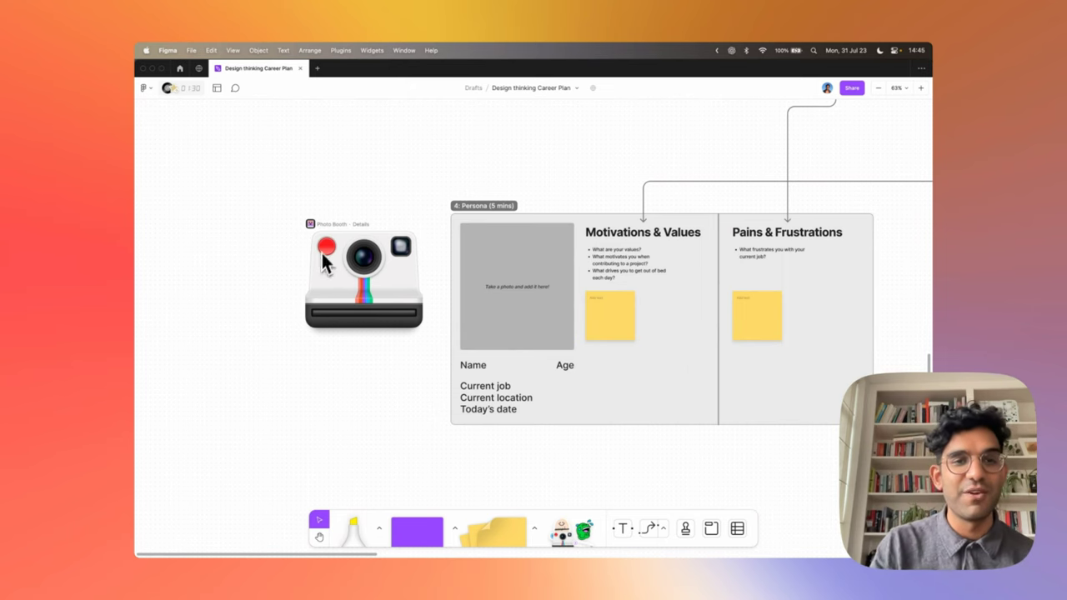
Drag the printed Photo Booth selfie into the Persona frame's 'Take a photo and add it here' slot
scroll(254, 375, down, 3)
scroll(254, 375, left, 3)
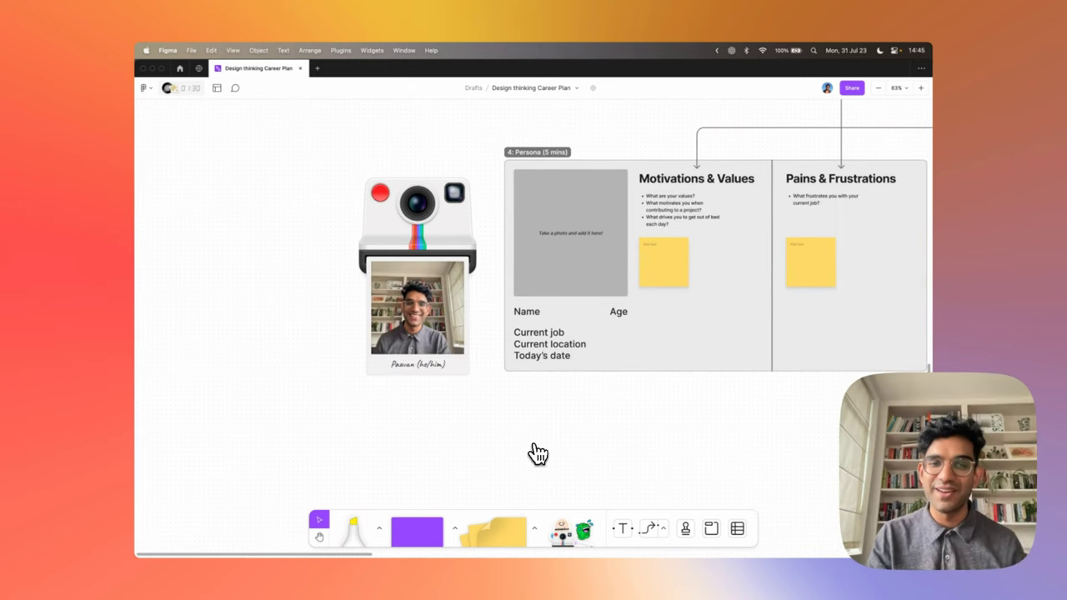
drag(429, 342, 593, 248)
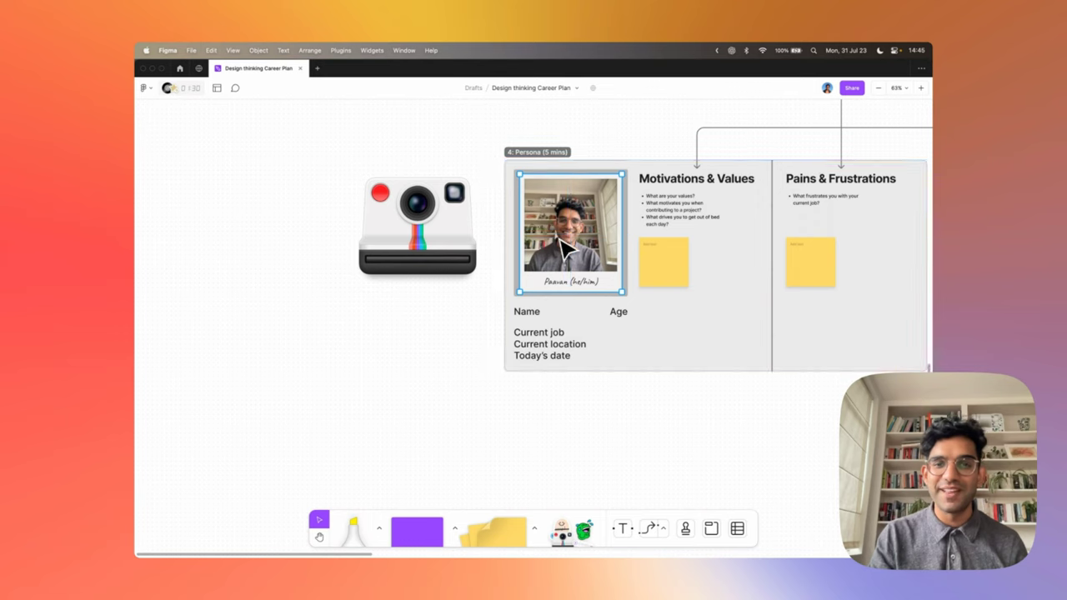
click(482, 317)
scroll(425, 350, down, 5)
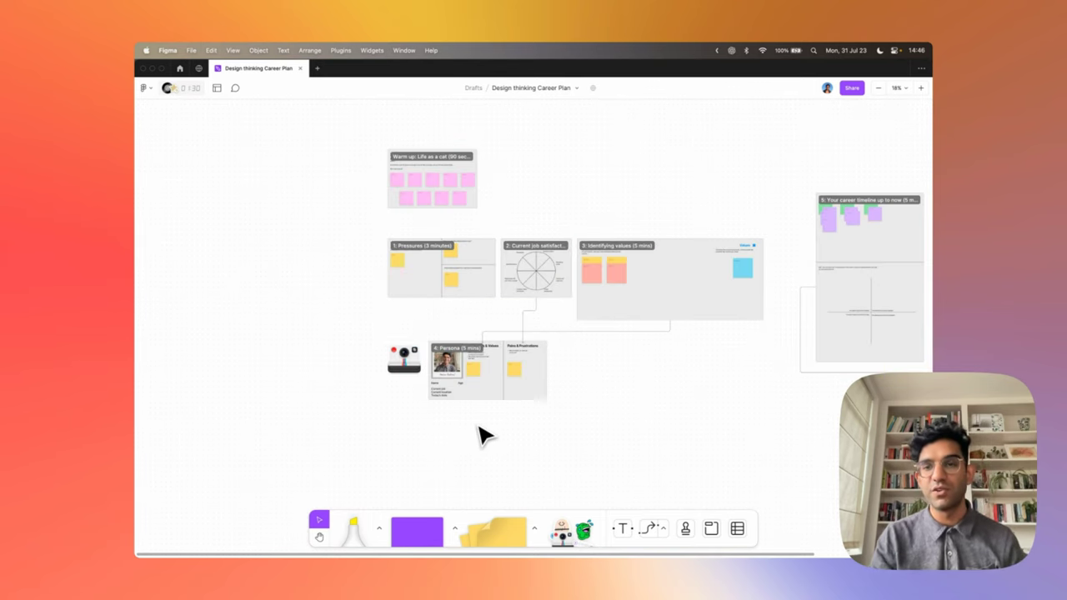
Pan to the 5: Your career timeline up to now section with its green and purple notes
scroll(485, 433, right, 10)
scroll(296, 163, up, 3)
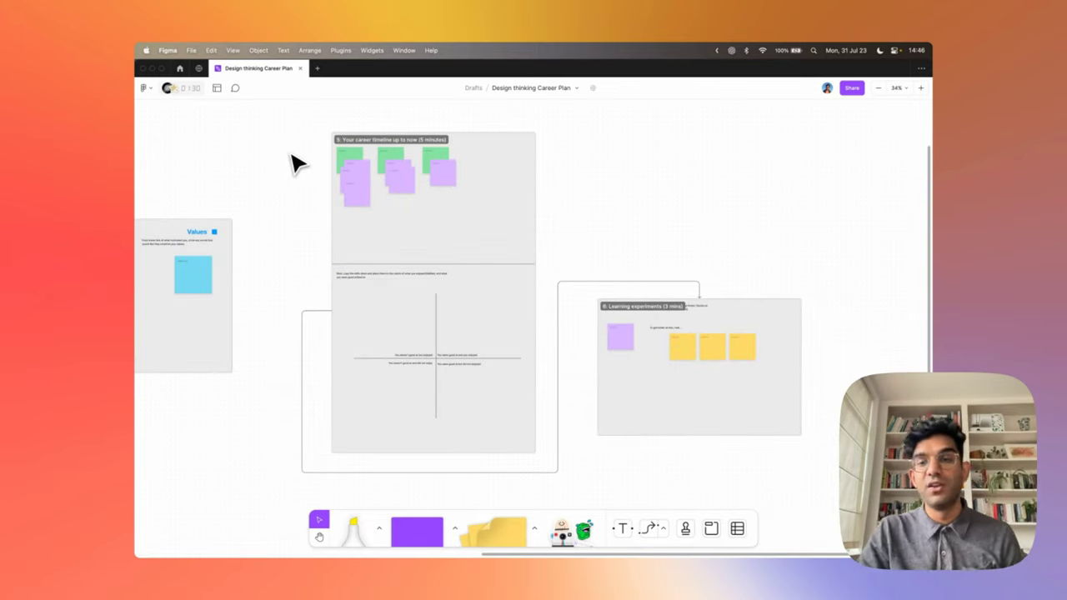
scroll(543, 178, up, 5)
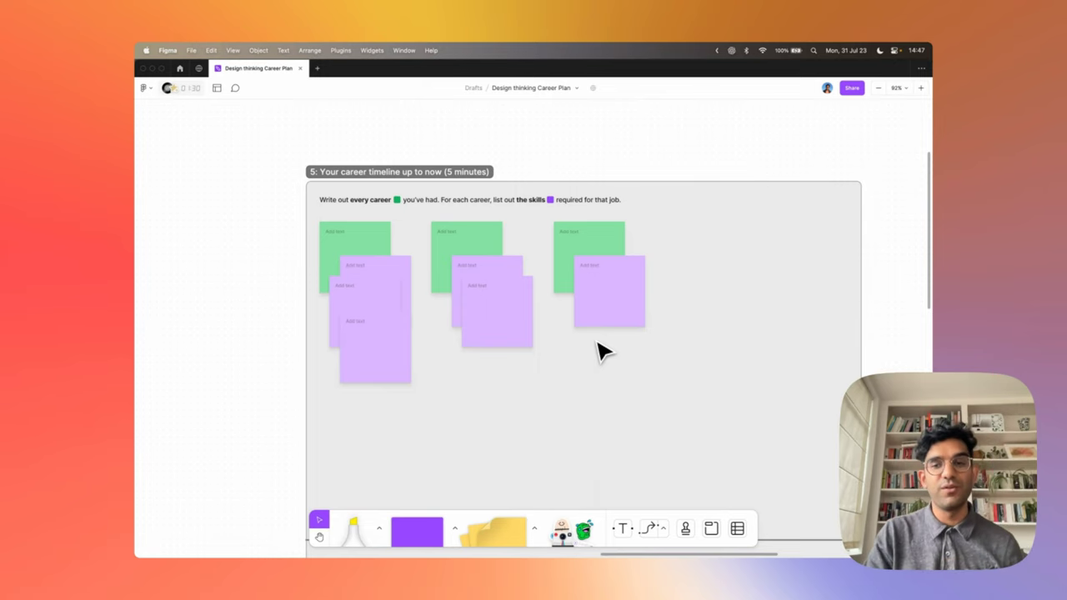
Scroll down past the enjoyed/good-at matrix and right to the 6: Learning experiments section
scroll(605, 350, down, 5)
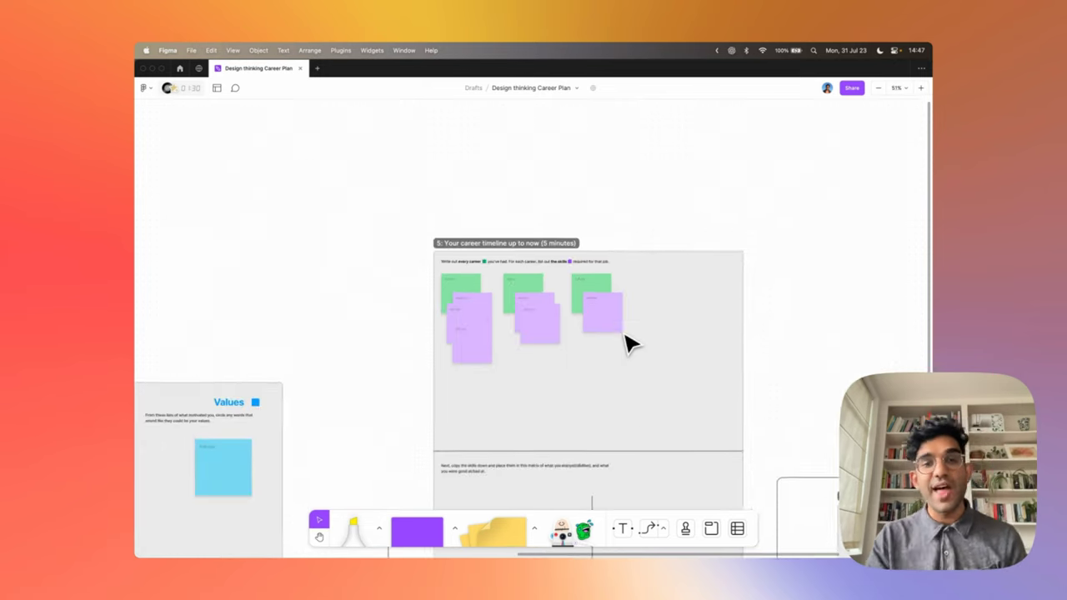
scroll(631, 341, down, 1)
scroll(631, 302, down, 3)
scroll(646, 311, down, 1)
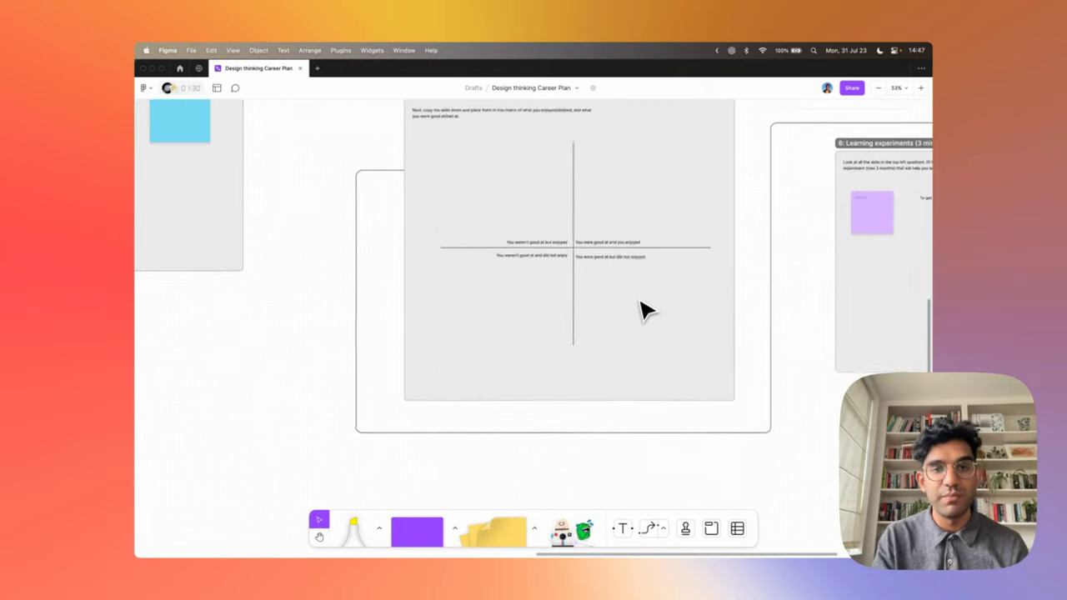
scroll(646, 311, up, 5)
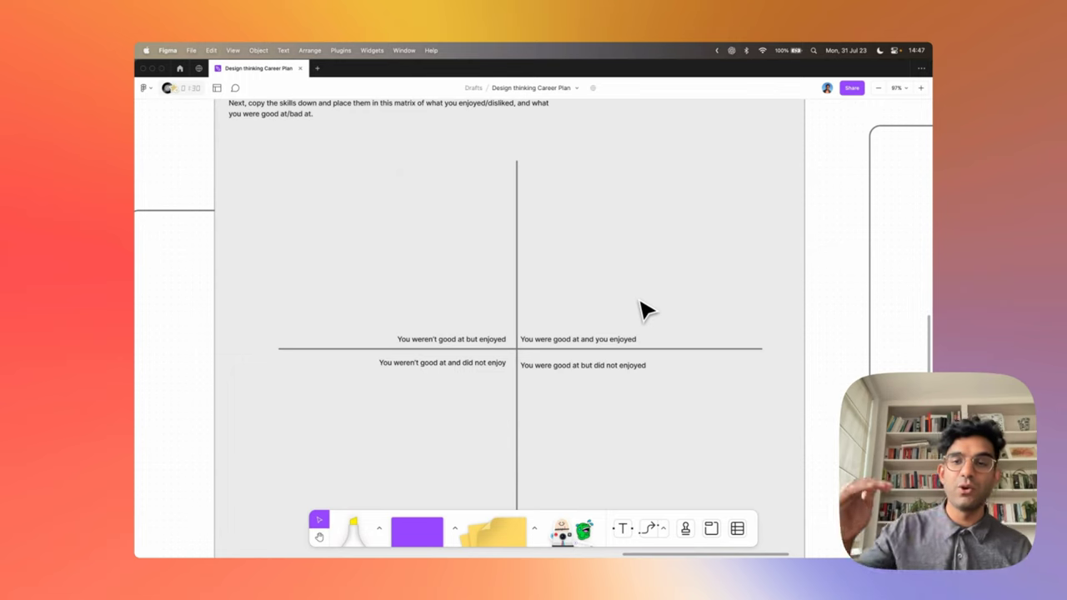
scroll(646, 311, down, 2)
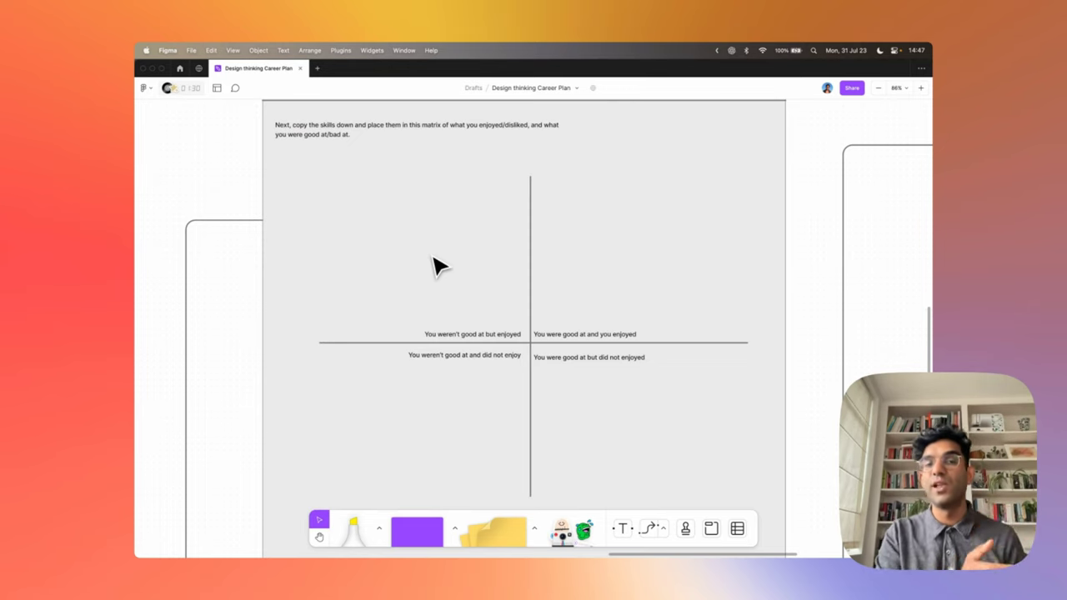
scroll(433, 265, down, 2)
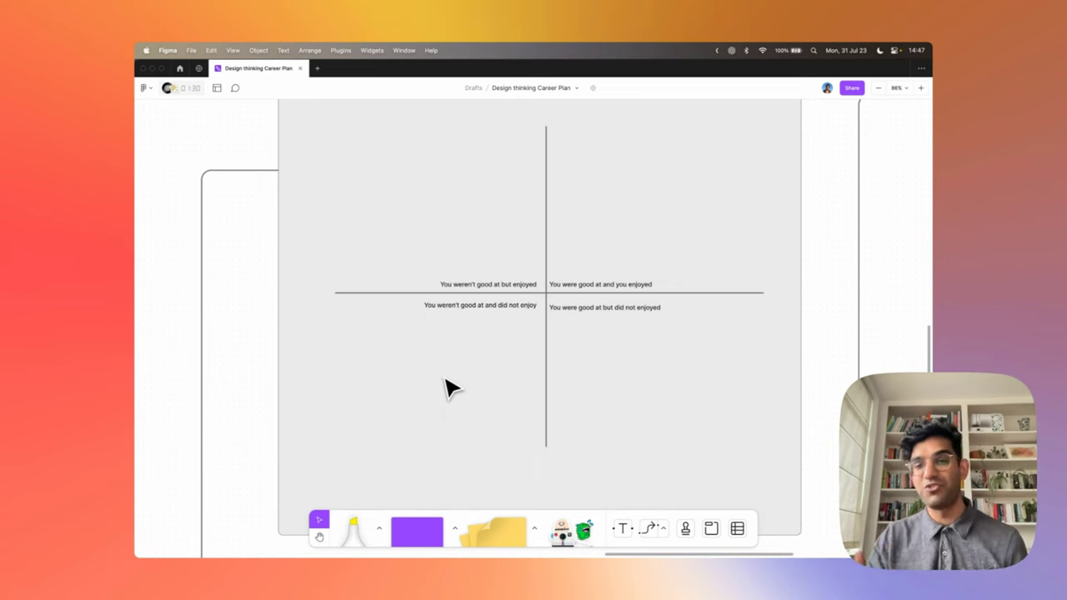
scroll(446, 388, down, 5)
scroll(473, 170, up, 3)
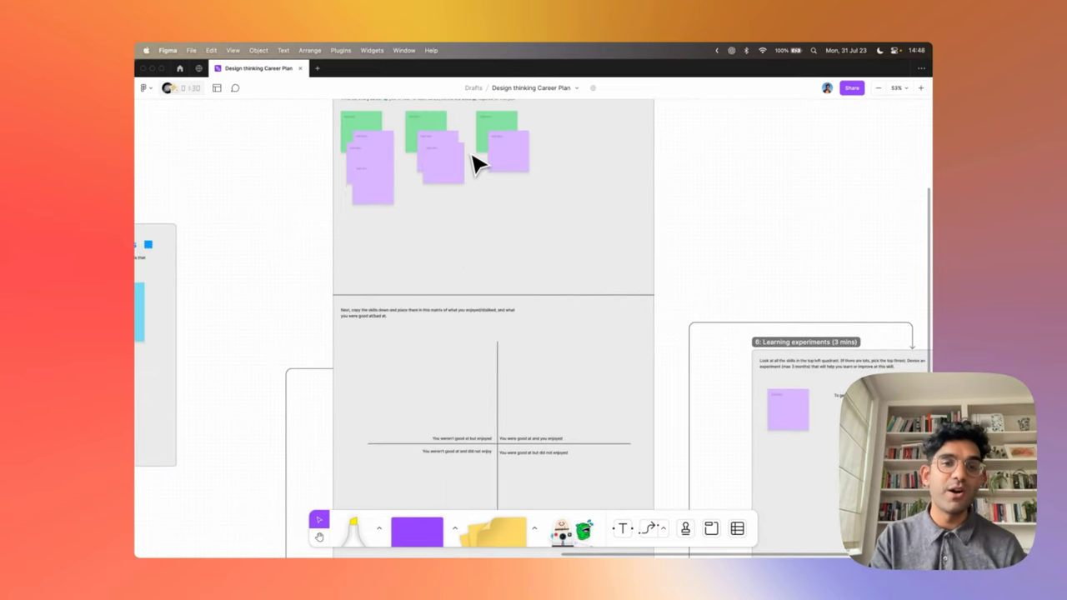
scroll(466, 440, down, 3)
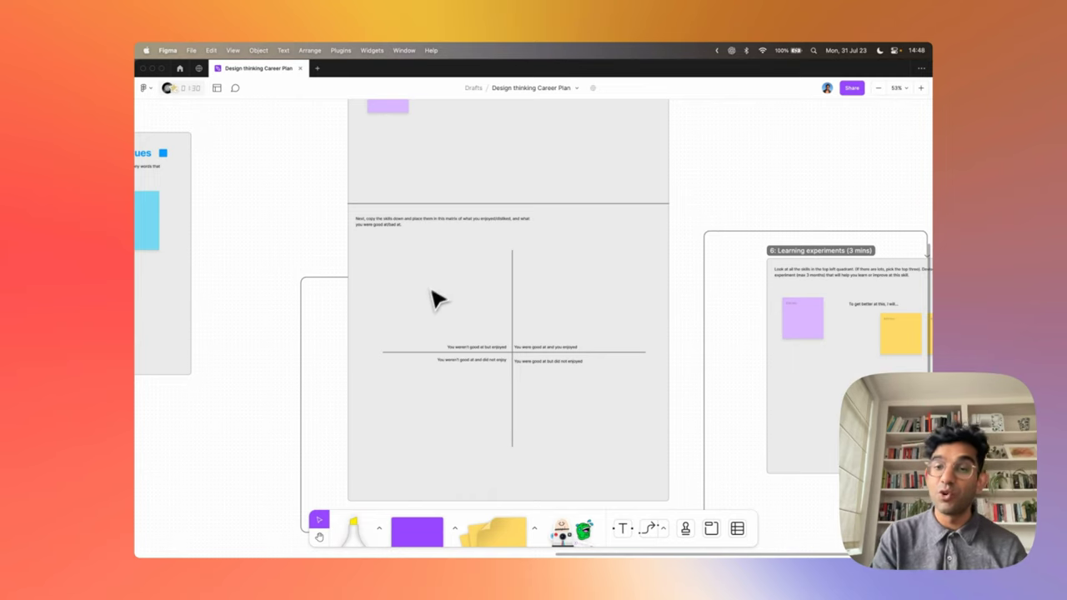
scroll(427, 291, right, 5)
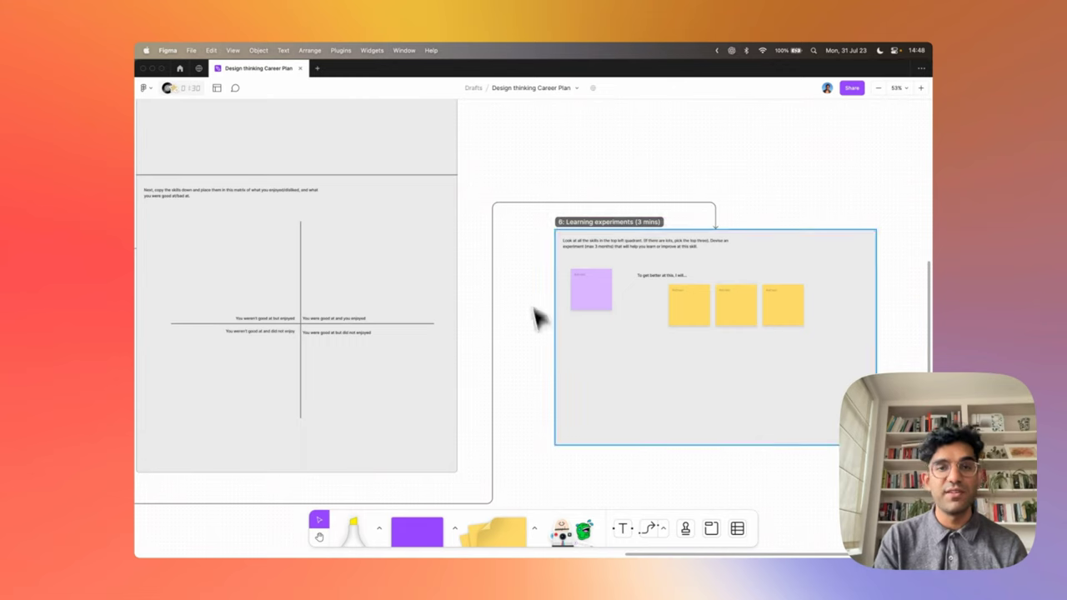
scroll(664, 360, left, 3)
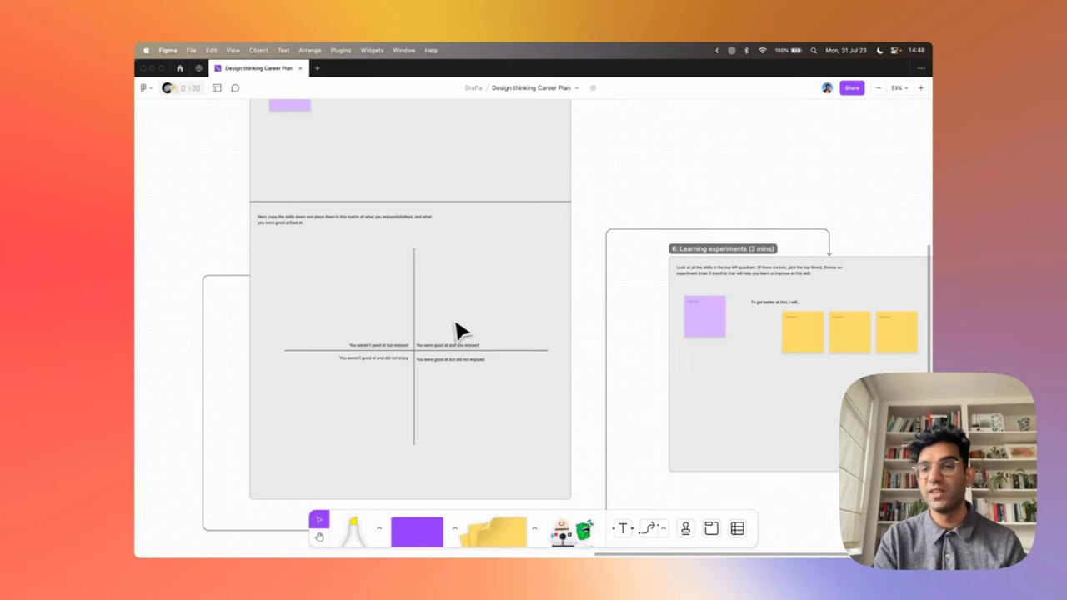
scroll(461, 330, right, 10)
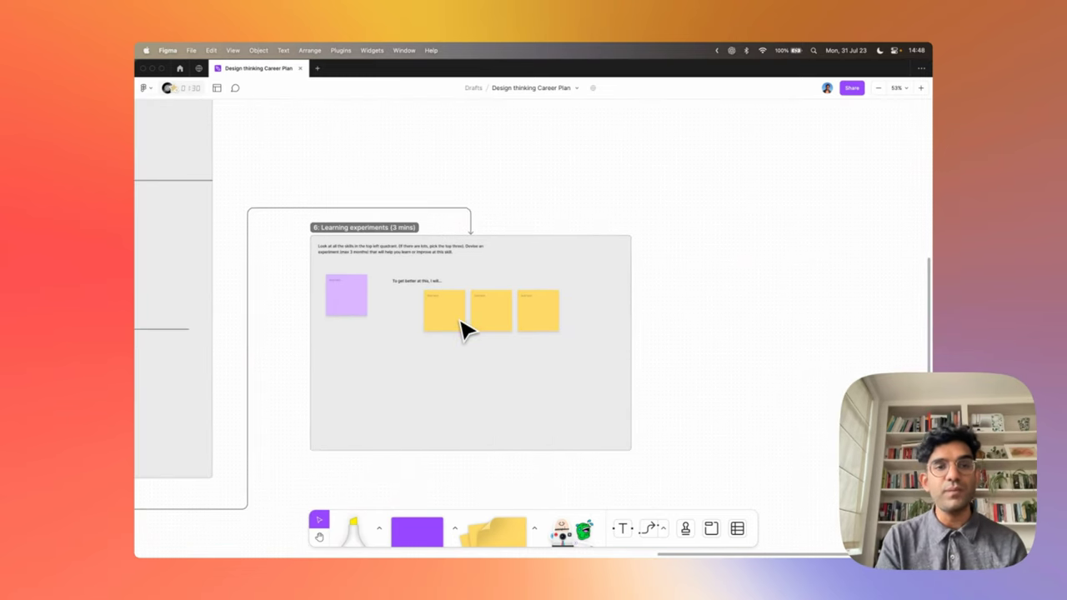
scroll(461, 330, up, 5)
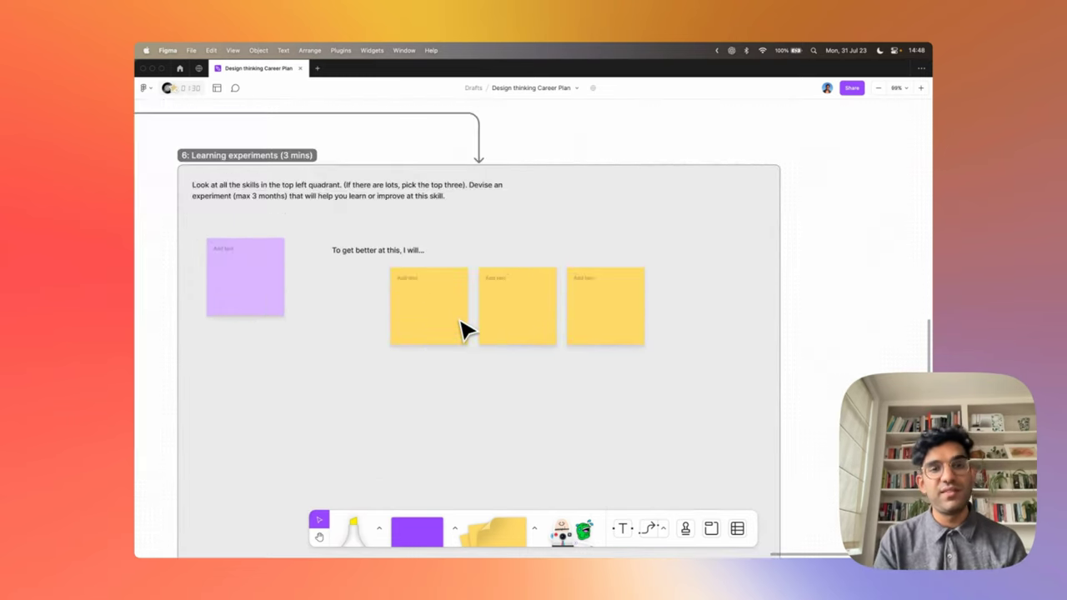